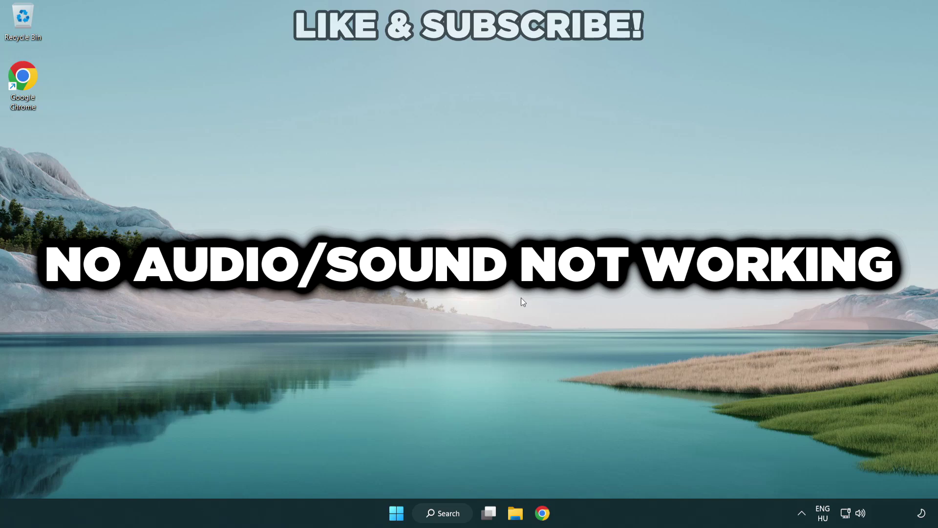
Switch audio output from CABLE Input to Speakers (High Definition Audio Device) in Quick Settings.
left_click(861, 516)
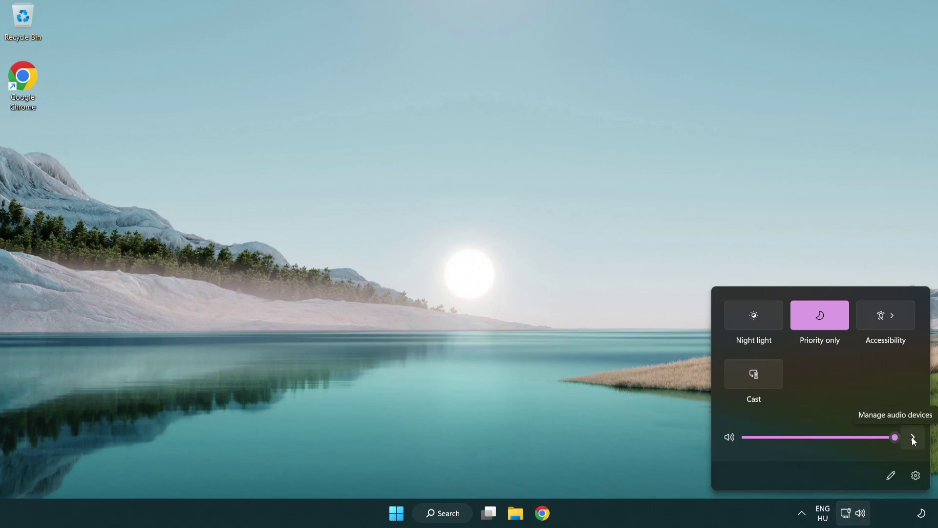
left_click(912, 438)
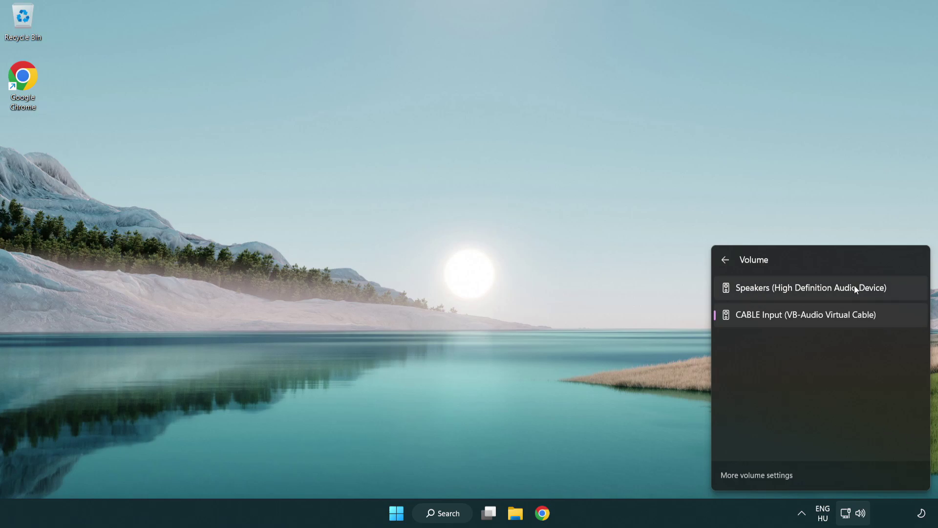
left_click(900, 291)
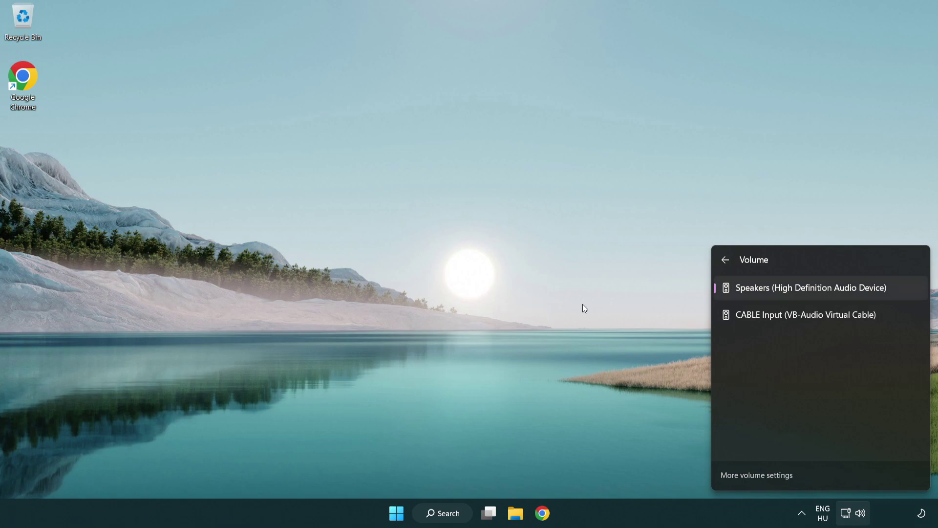
left_click(491, 281)
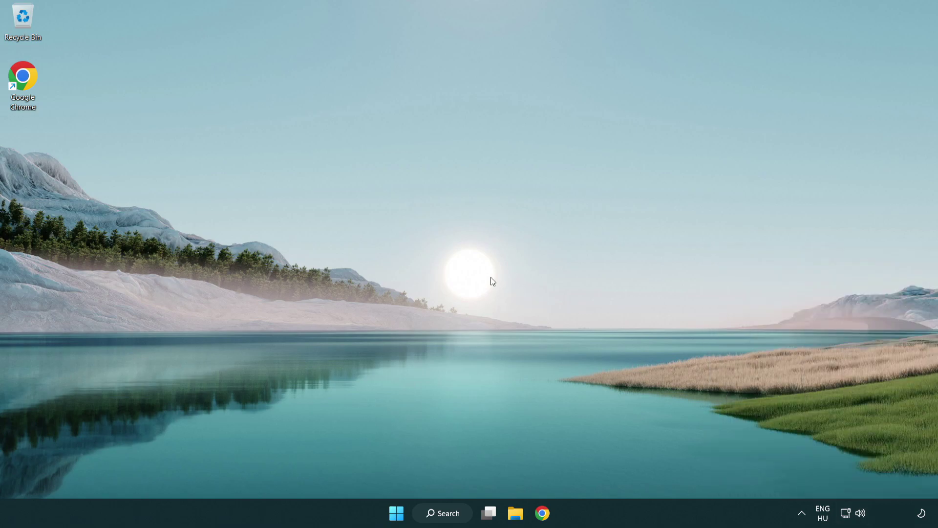
Reset sound devices and app volumes in the Volume mixer, then close Settings.
right_click(862, 514)
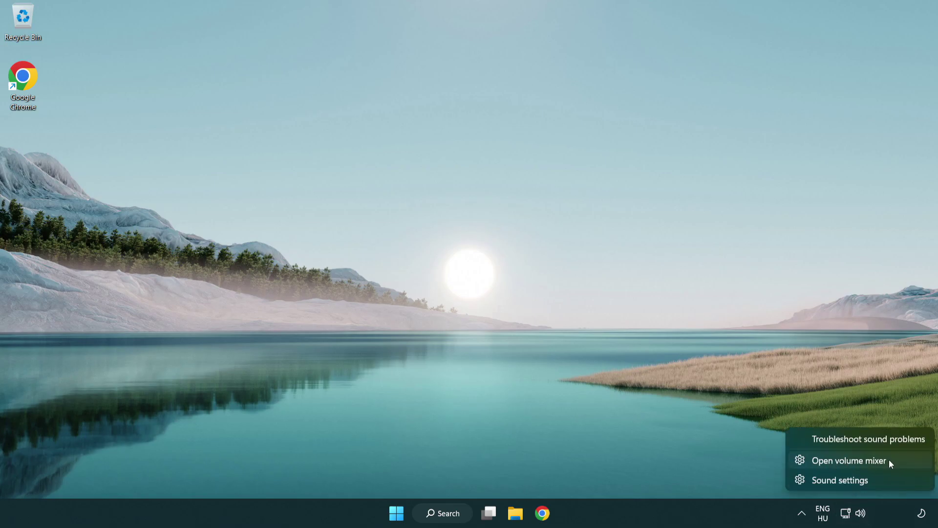
left_click(905, 463)
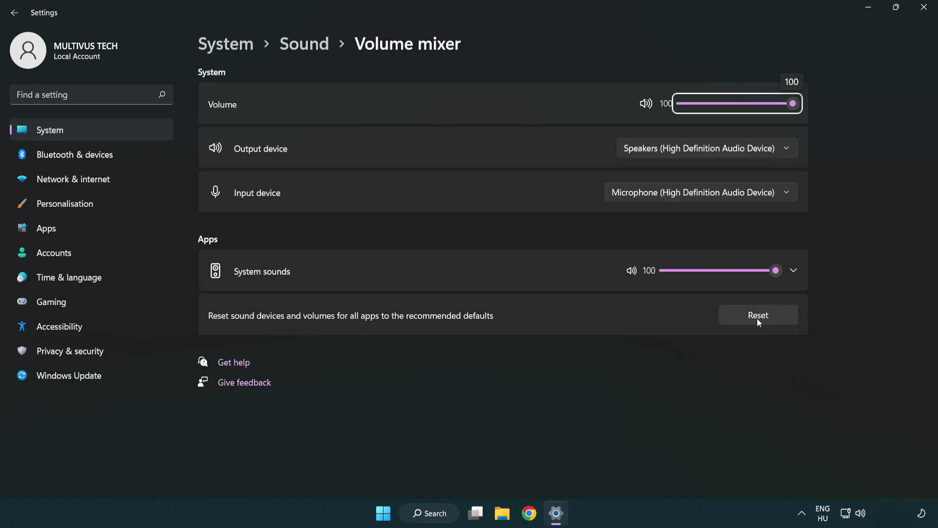
left_click(784, 319)
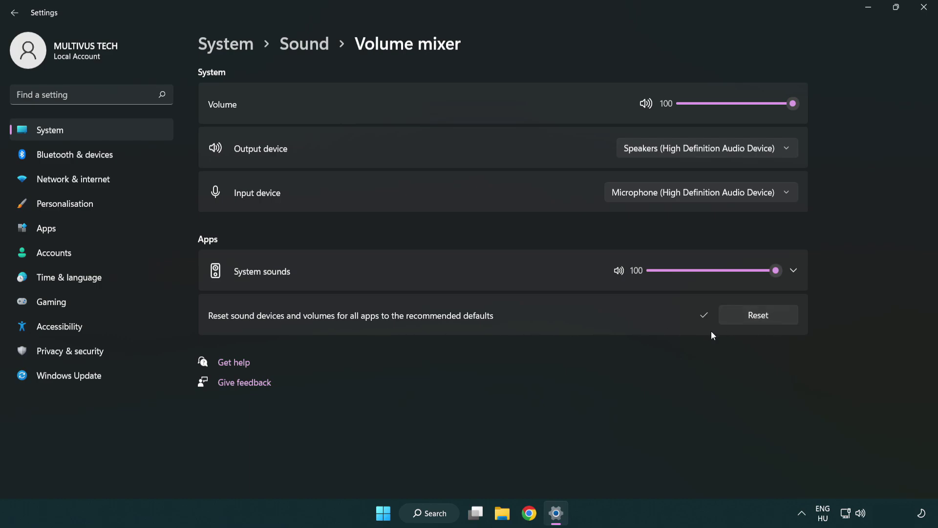
left_click(928, 9)
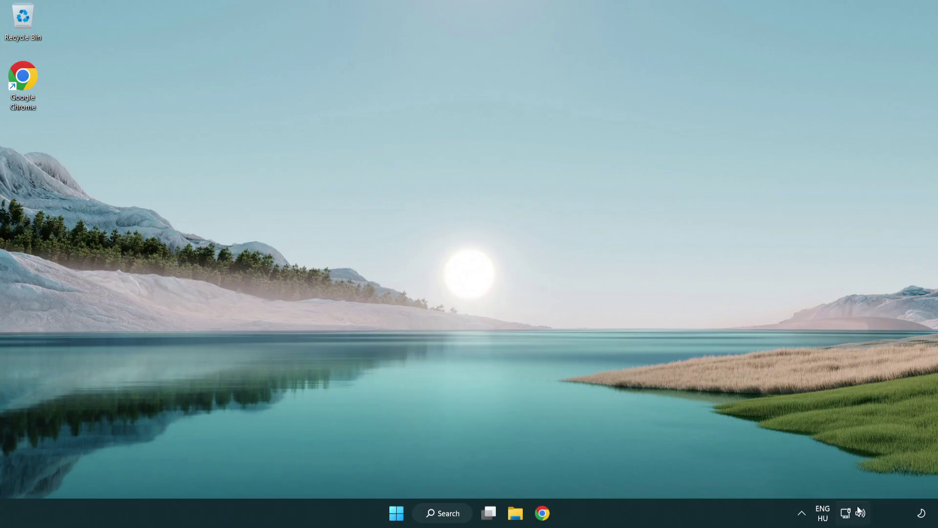
Open Sound settings, raise output volume to 100, and scroll down to the Advanced section.
right_click(860, 513)
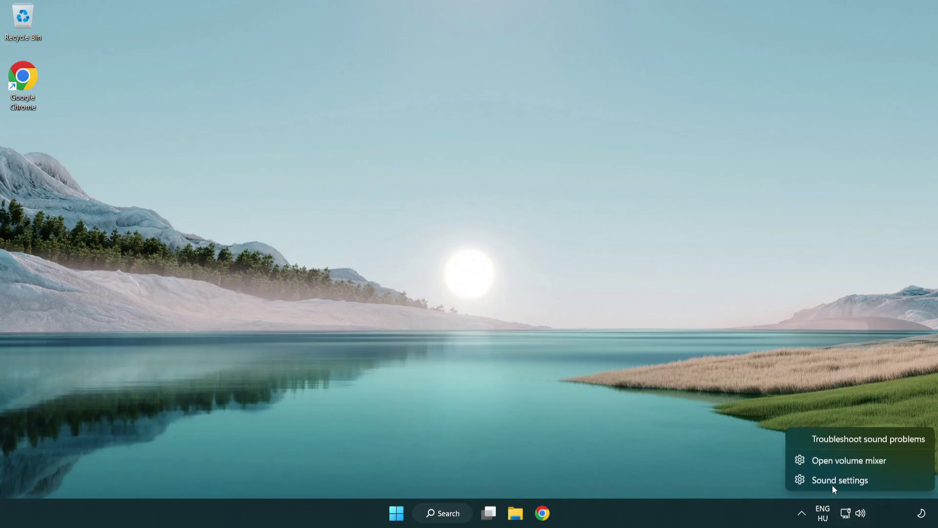
left_click(898, 484)
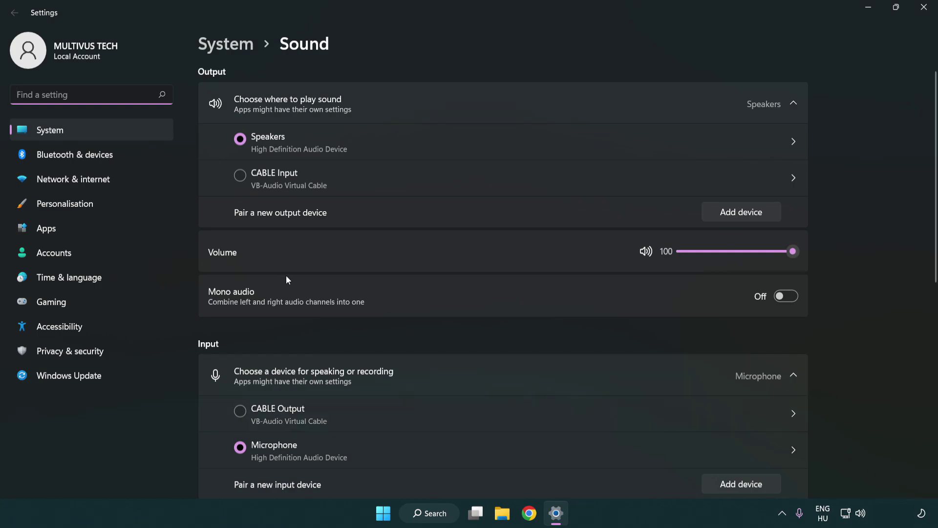
left_click_drag(756, 251, 838, 250)
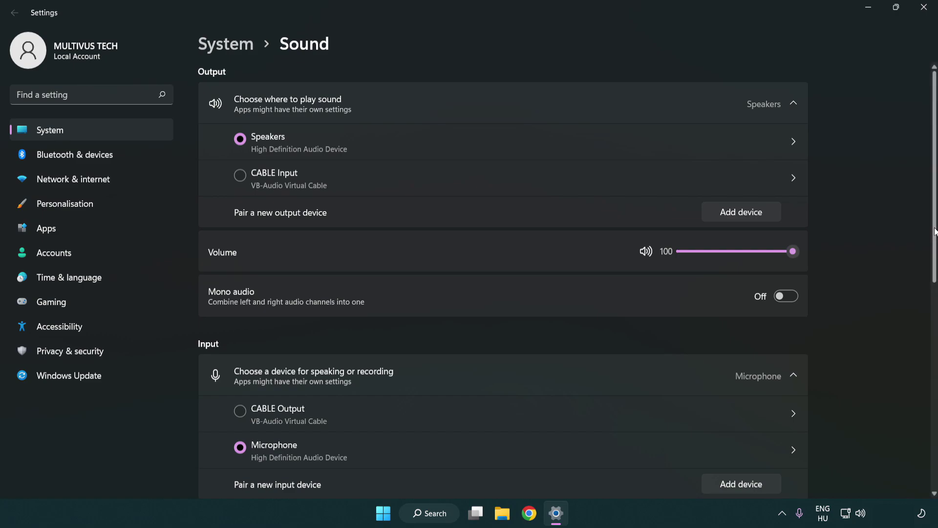
left_click_drag(935, 231, 935, 391)
scroll(547, 318, "down", 2)
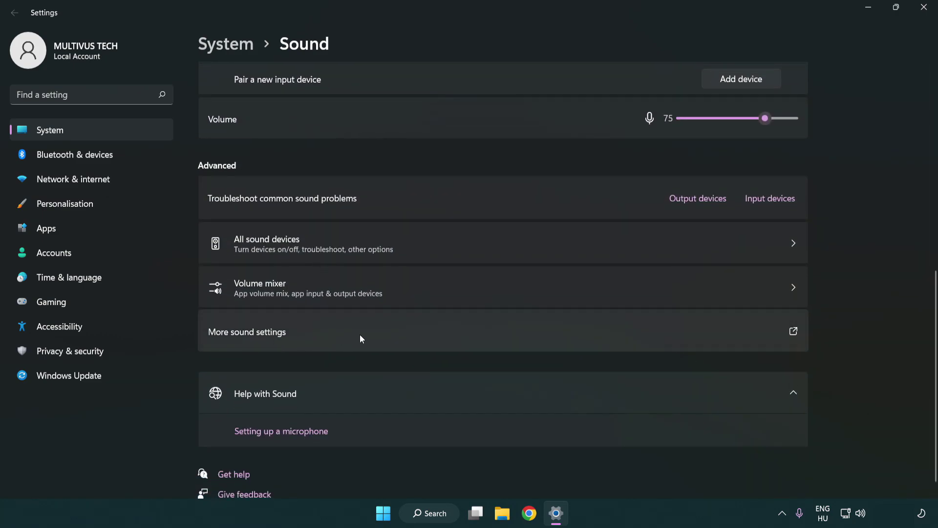
Disable the CABLE Input playback device in the classic Sound control panel.
left_click(360, 334)
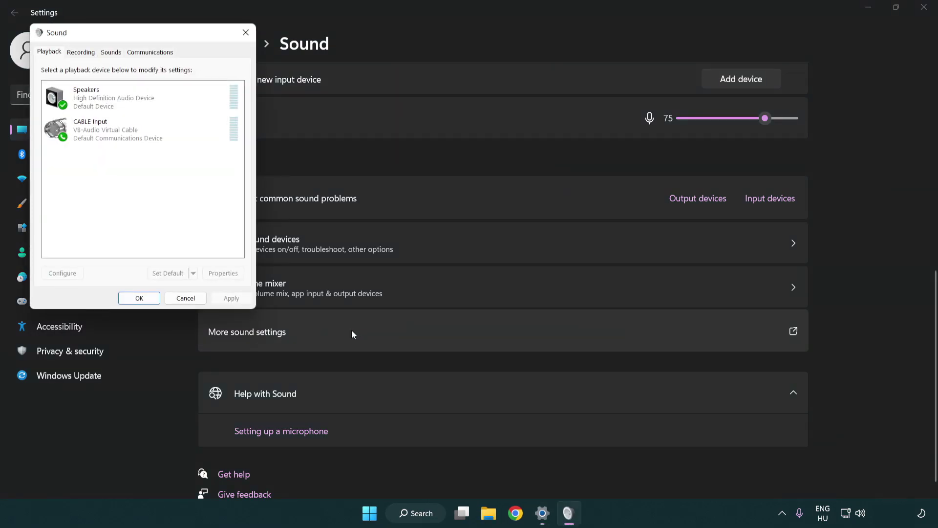
left_click_drag(166, 37, 482, 126)
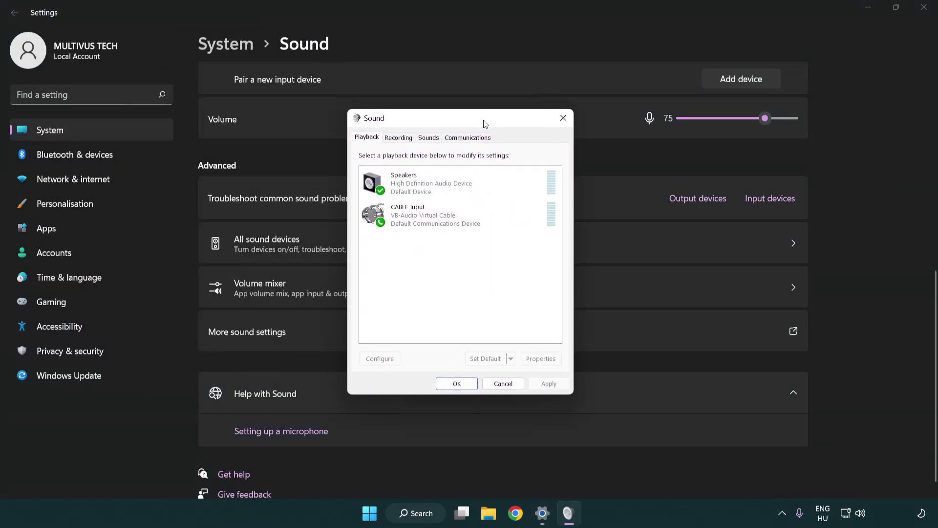
left_click(452, 224)
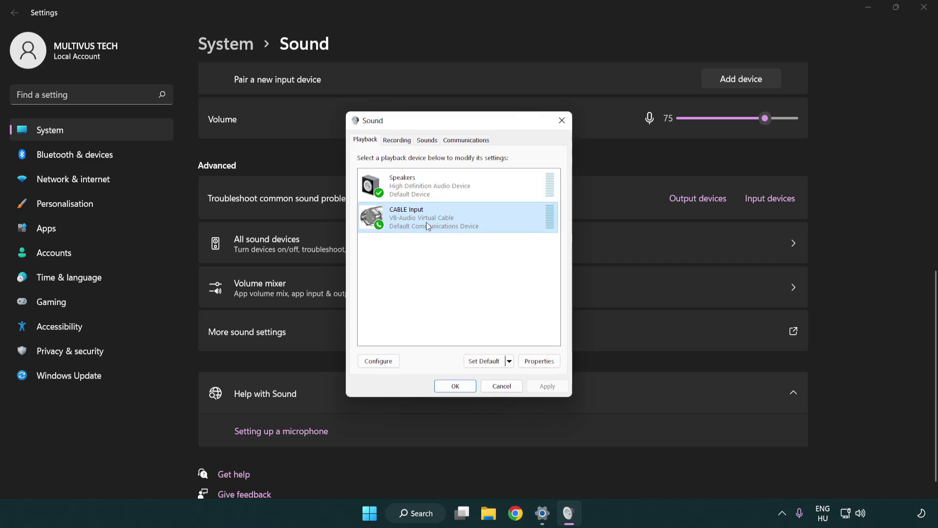
right_click(426, 221)
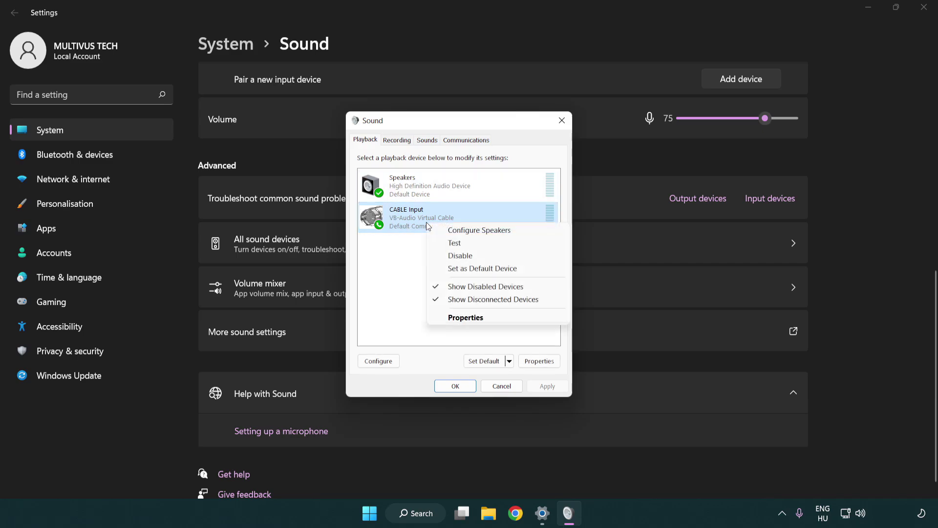
left_click(485, 255)
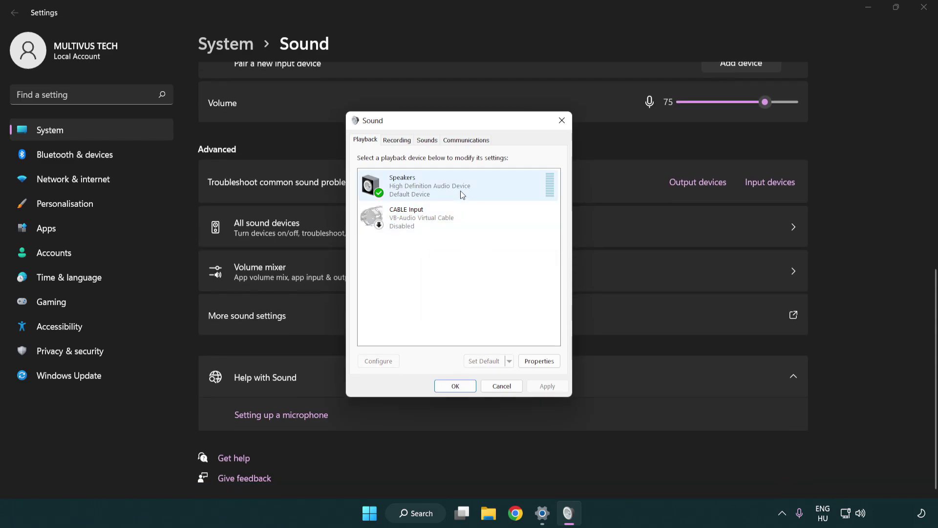
Set up Speakers as 7.1 Surround, keeping optional and full-range front and surround speakers.
right_click(477, 187)
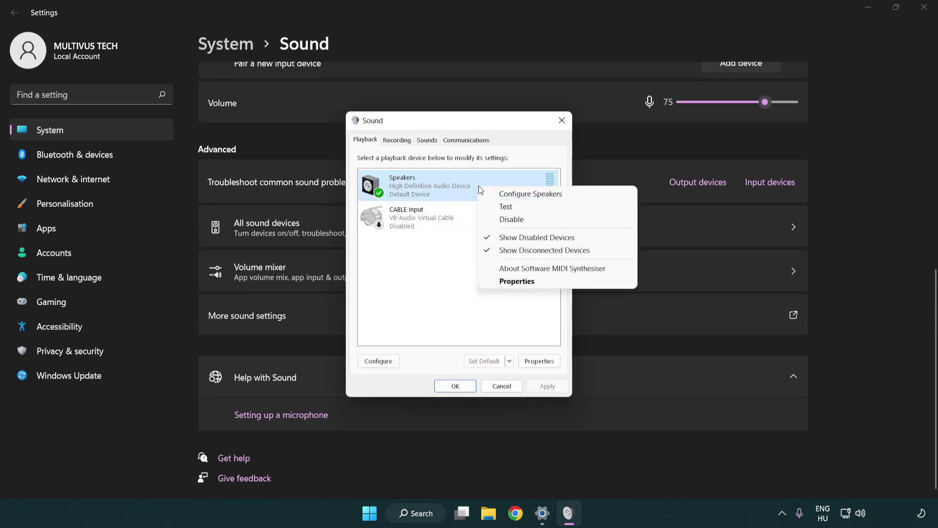
left_click(517, 200)
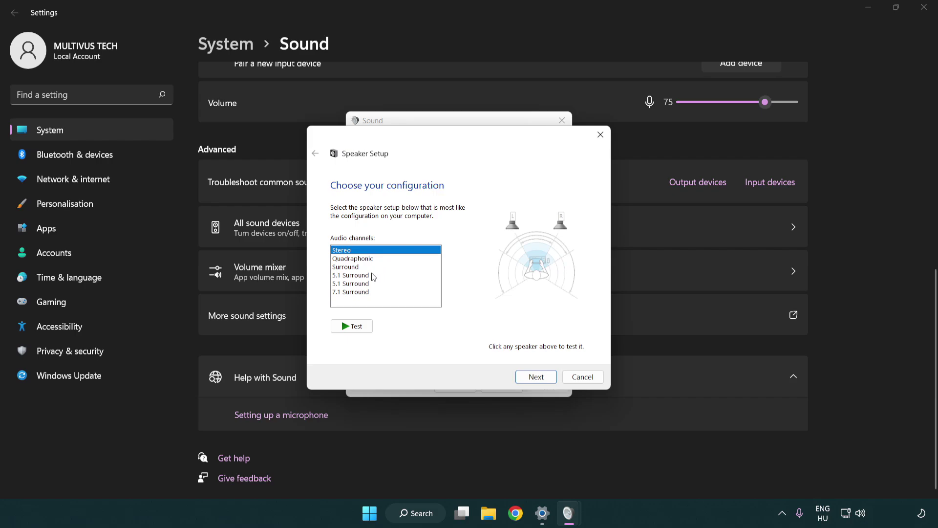
left_click_drag(374, 276, 374, 294)
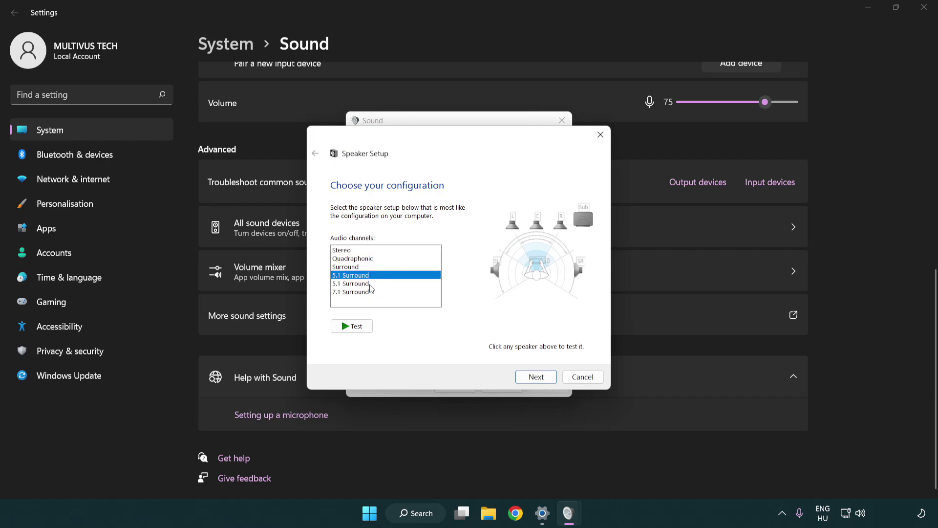
left_click(522, 380)
left_click(533, 378)
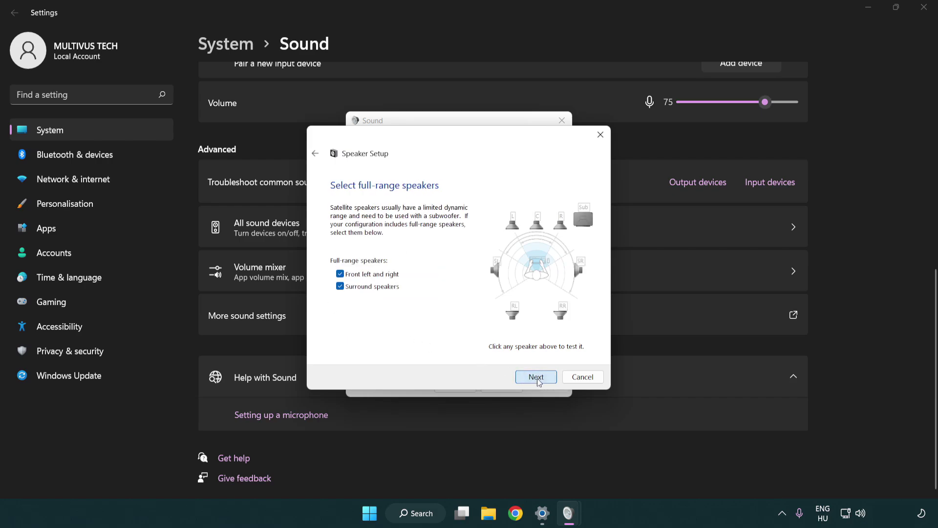
left_click(546, 380)
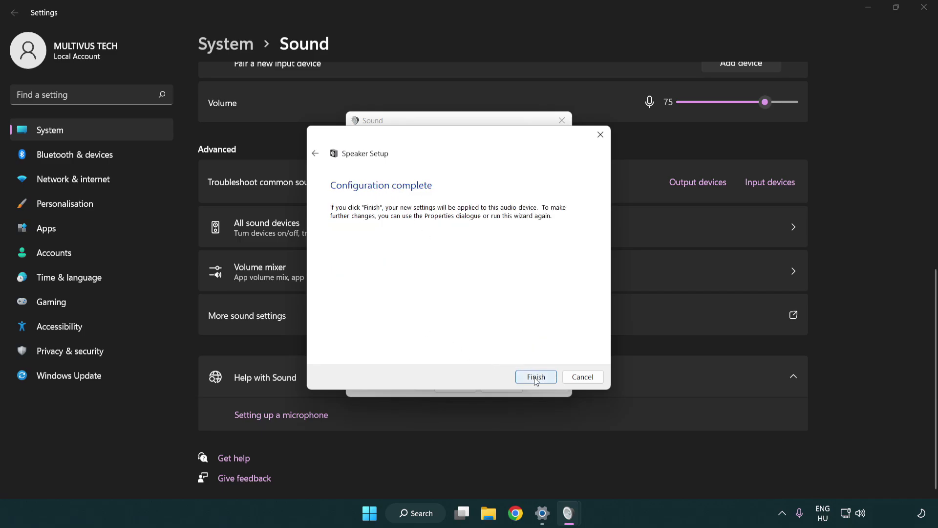
left_click(535, 377)
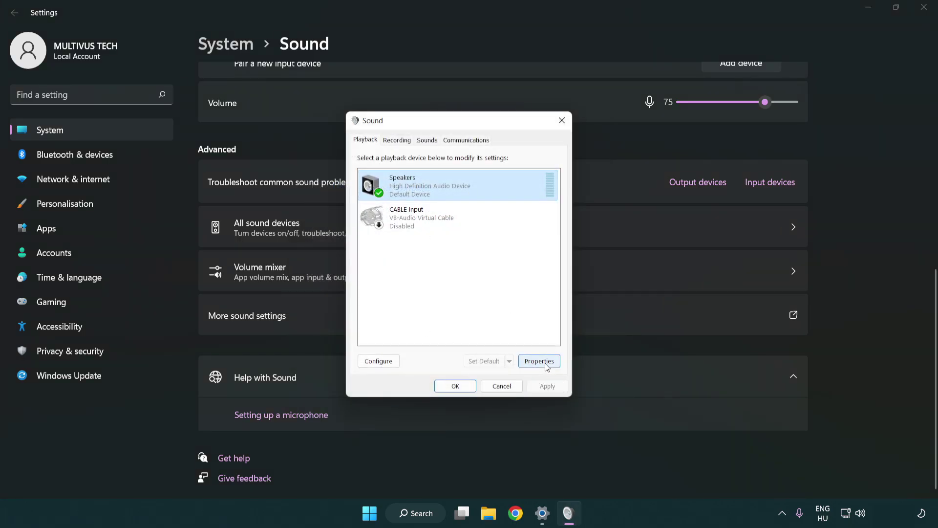
Turn off all audio enhancements in Speakers Properties.
left_click(539, 361)
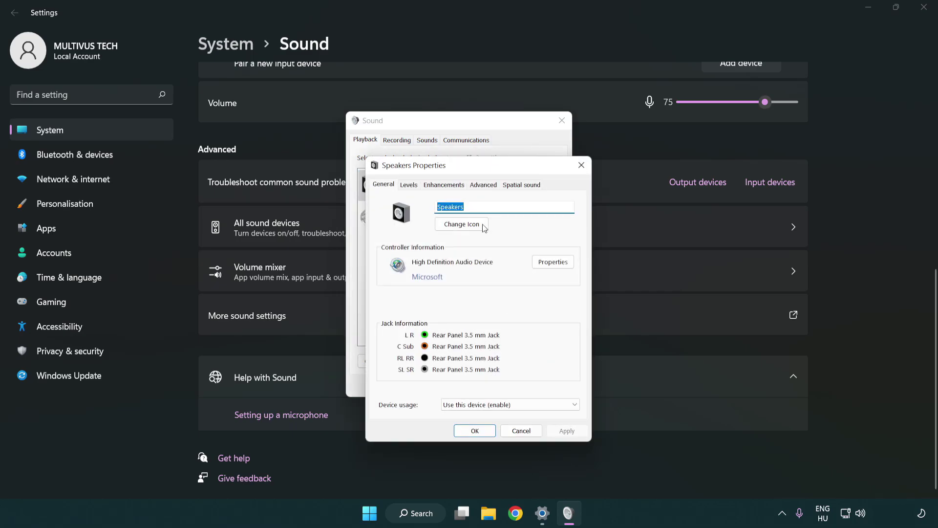
left_click_drag(472, 166, 458, 128)
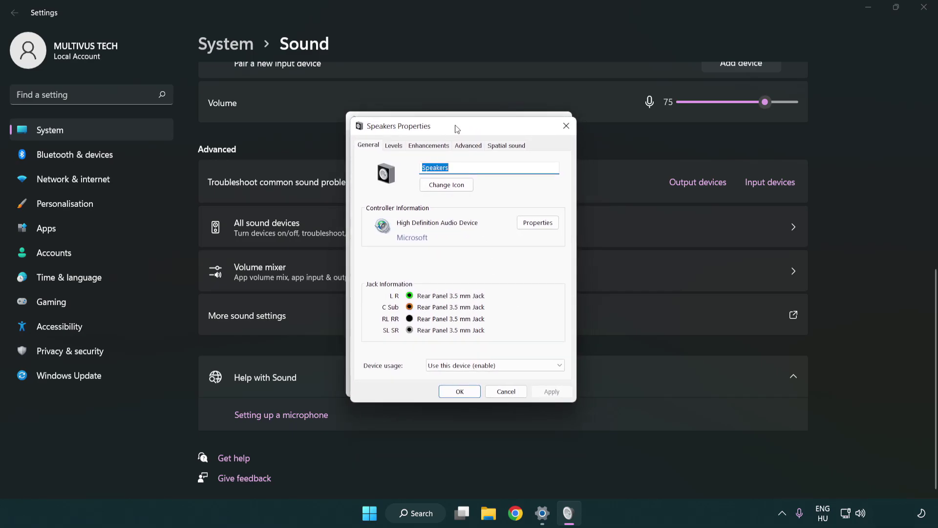
left_click(431, 145)
left_click(370, 196)
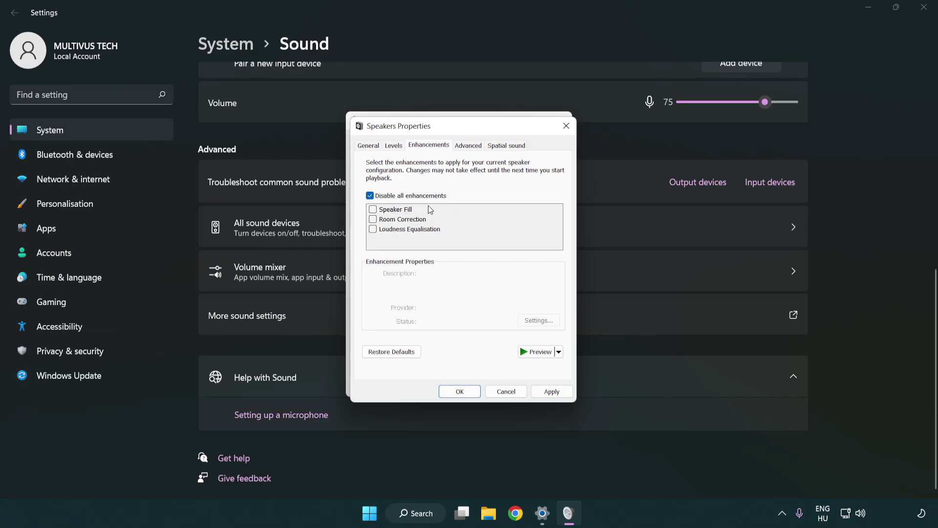
Keep the 16 bit, 48000 Hz default format, apply it, and close both sound dialogs.
left_click(469, 145)
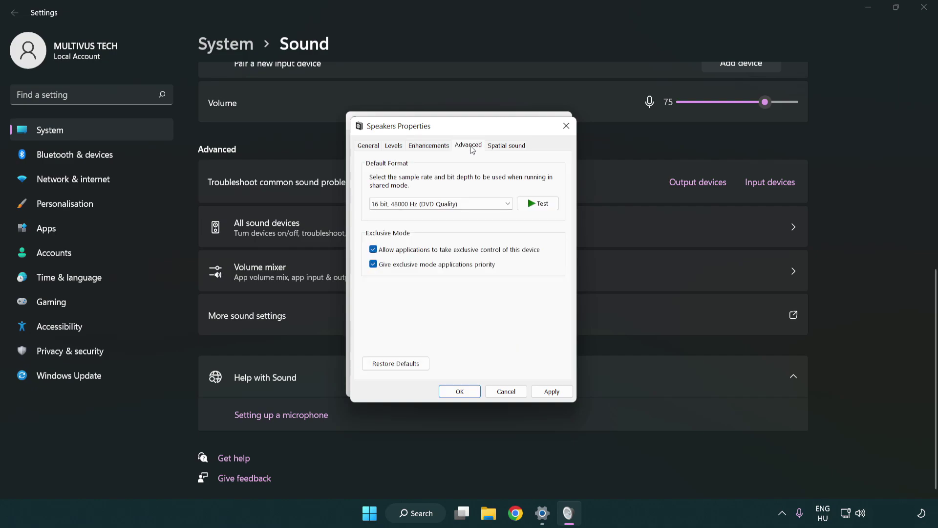
left_click(426, 204)
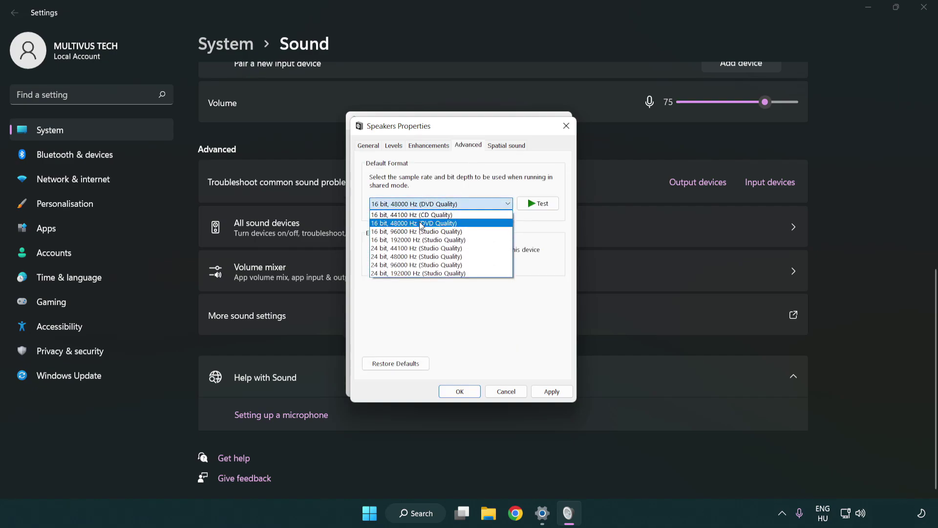
left_click(421, 224)
left_click(550, 394)
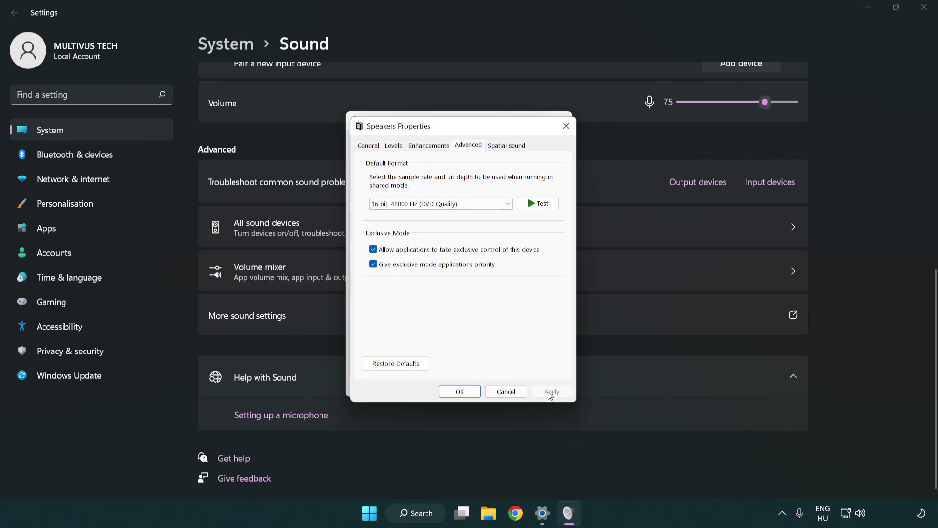
left_click(460, 391)
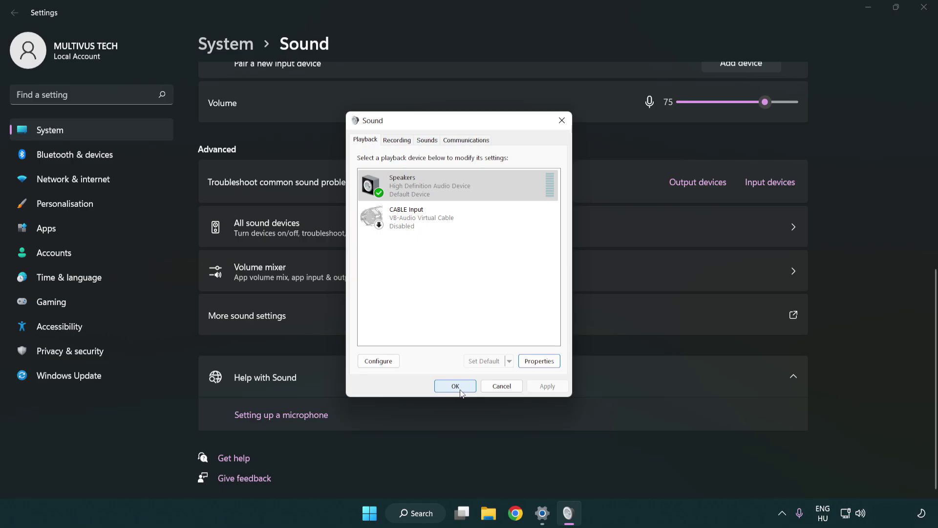
left_click(456, 389)
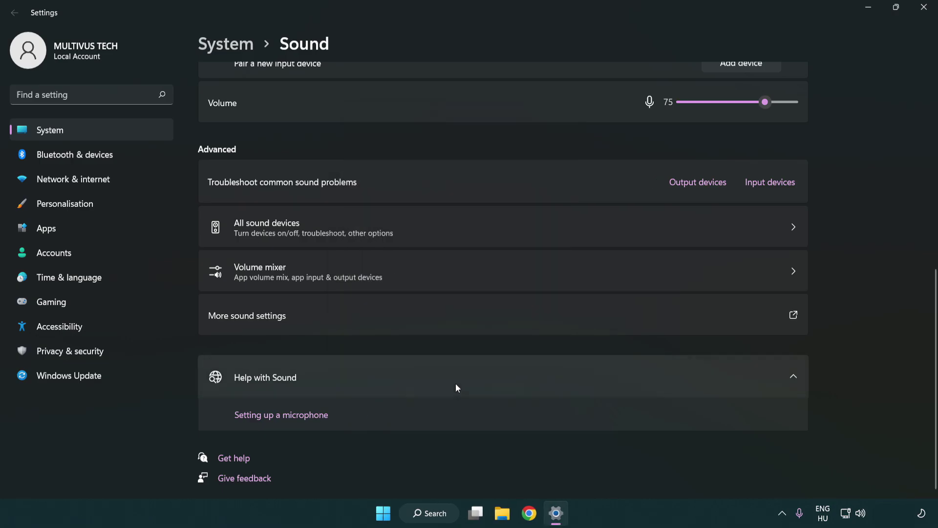
Close Settings and search Windows for 'device manager'.
left_click(924, 8)
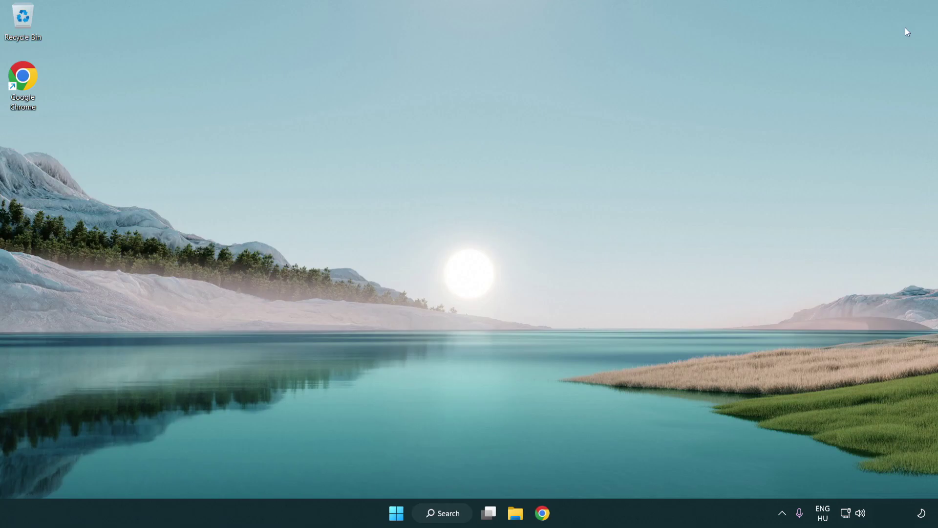
left_click(398, 520)
left_click(624, 473)
left_click(453, 520)
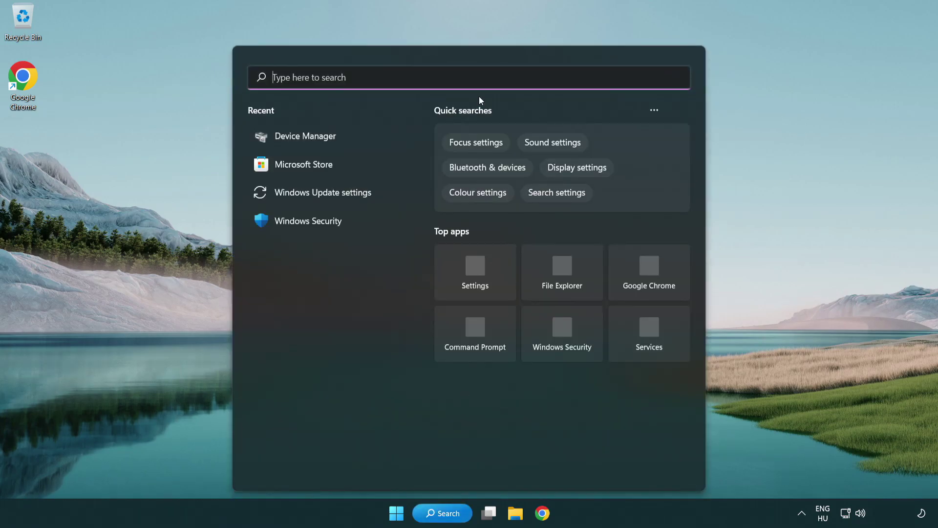
type("device manager")
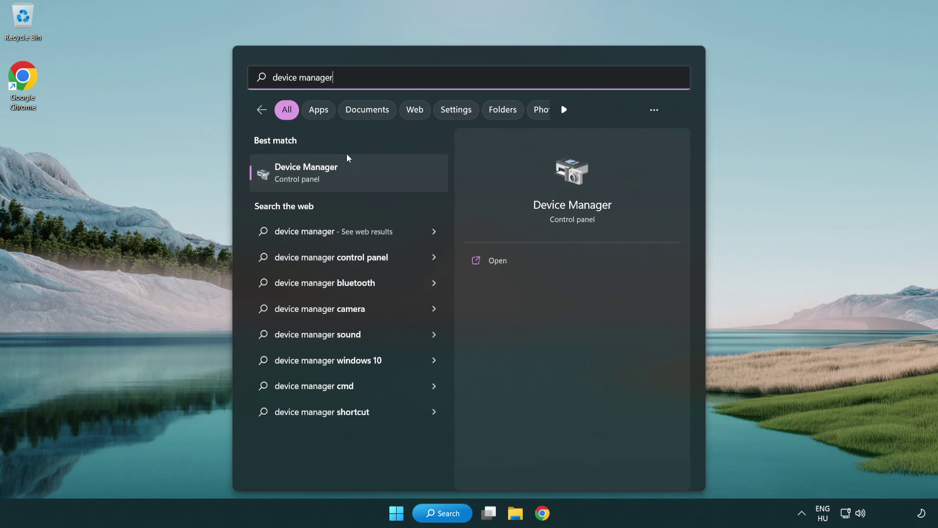
Open Device Manager and bring up actions for High Definition Audio Device under Sound, video and game controllers.
left_click(384, 178)
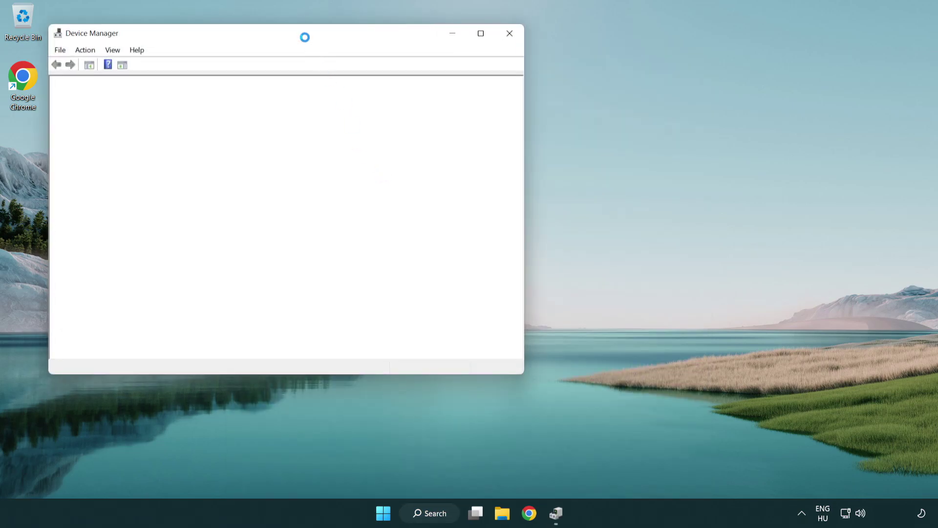
left_click_drag(297, 33, 475, 87)
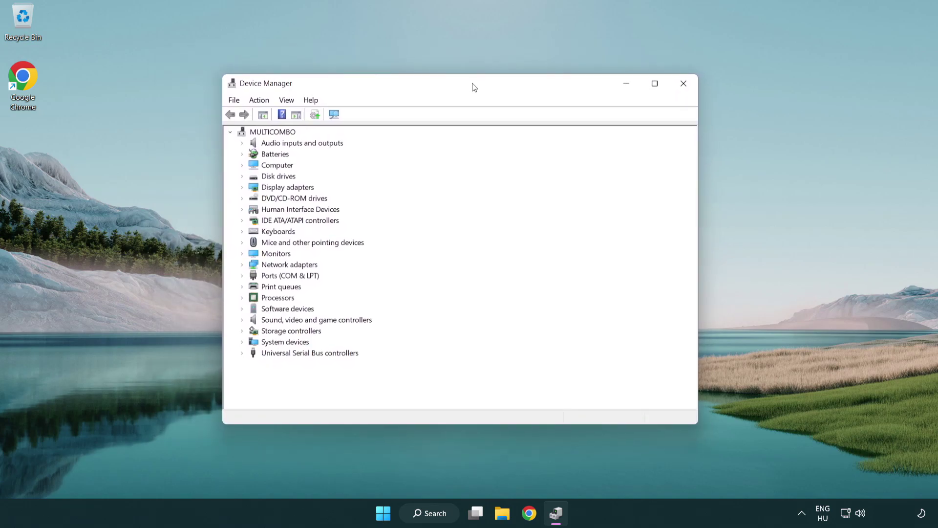
left_click(331, 320)
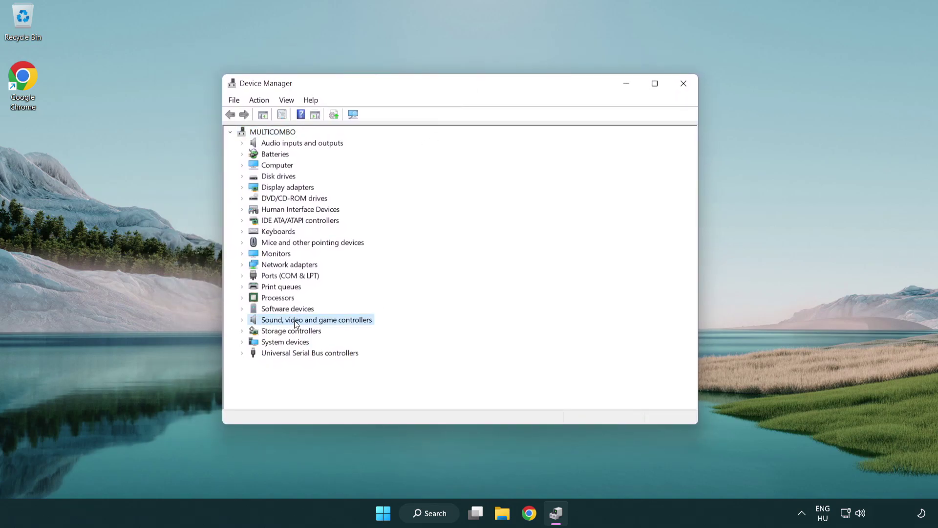
left_click(243, 321)
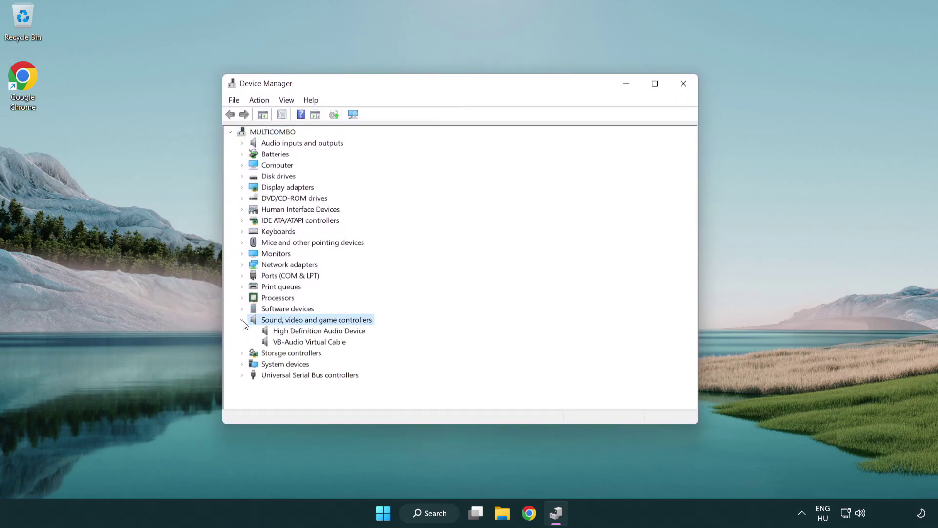
left_click(291, 332)
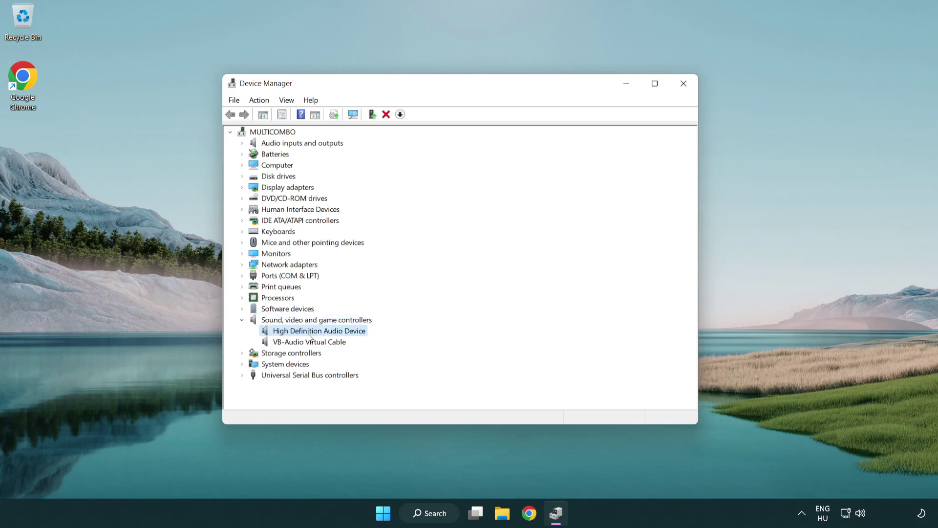
right_click(328, 333)
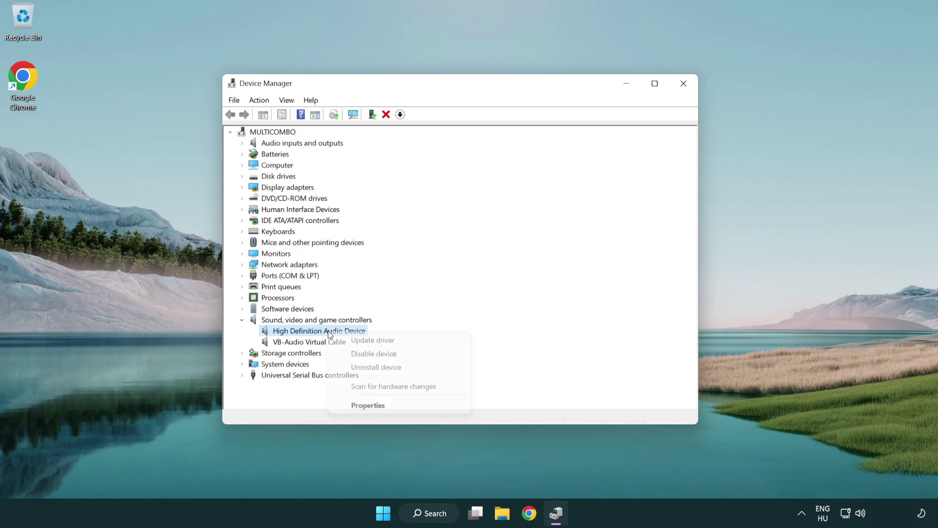
Reinstall the High Definition Audio Device driver from this computer's compatible driver list.
left_click(404, 340)
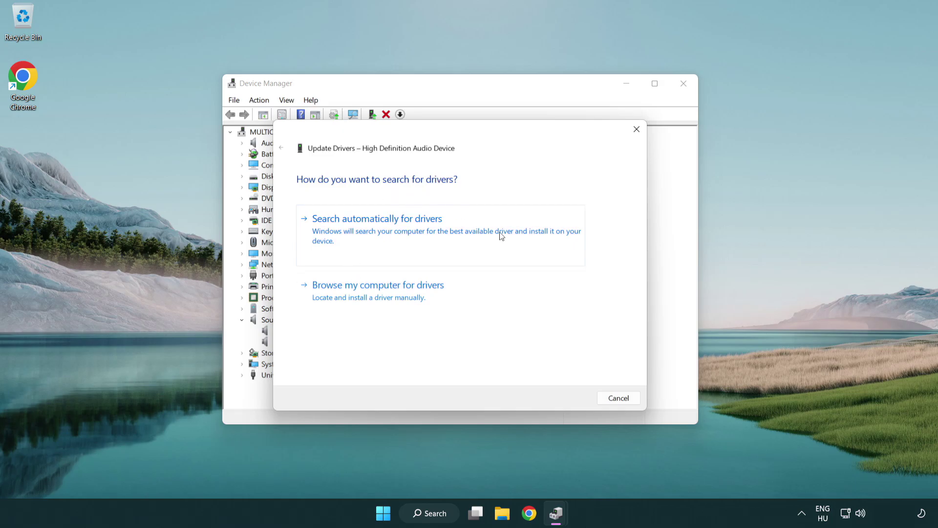
left_click(380, 307)
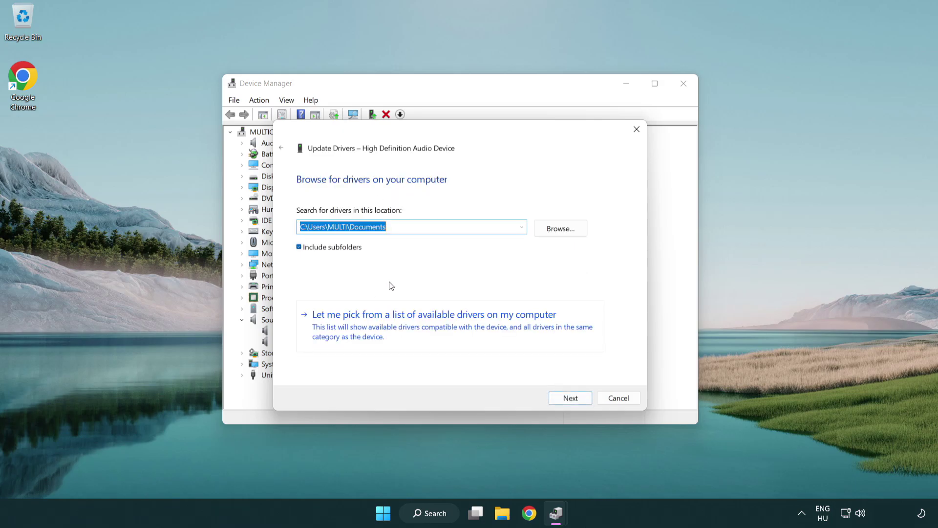
left_click(451, 329)
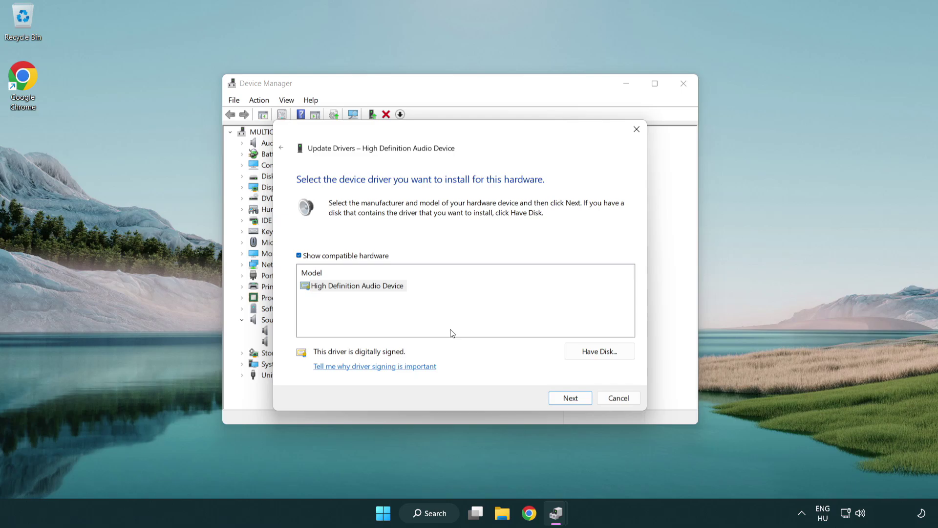
left_click(316, 294)
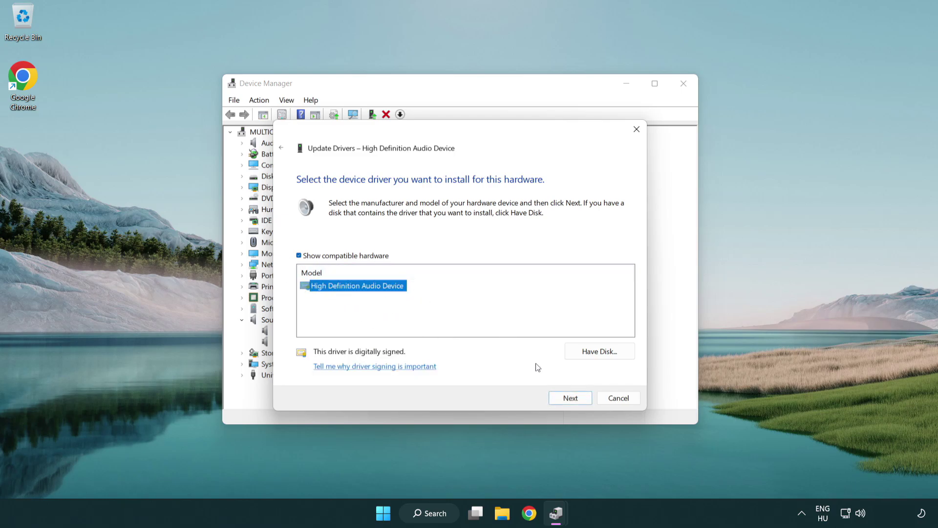
left_click(581, 402)
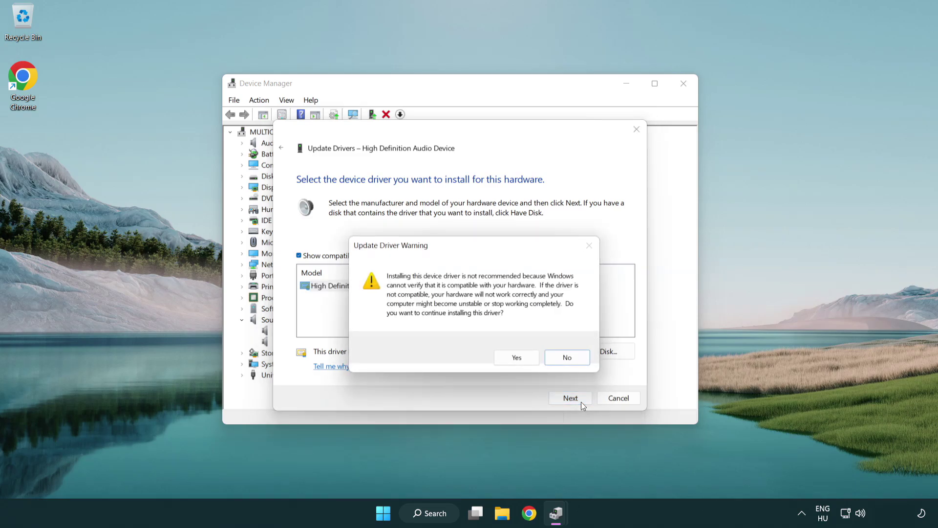
left_click(518, 361)
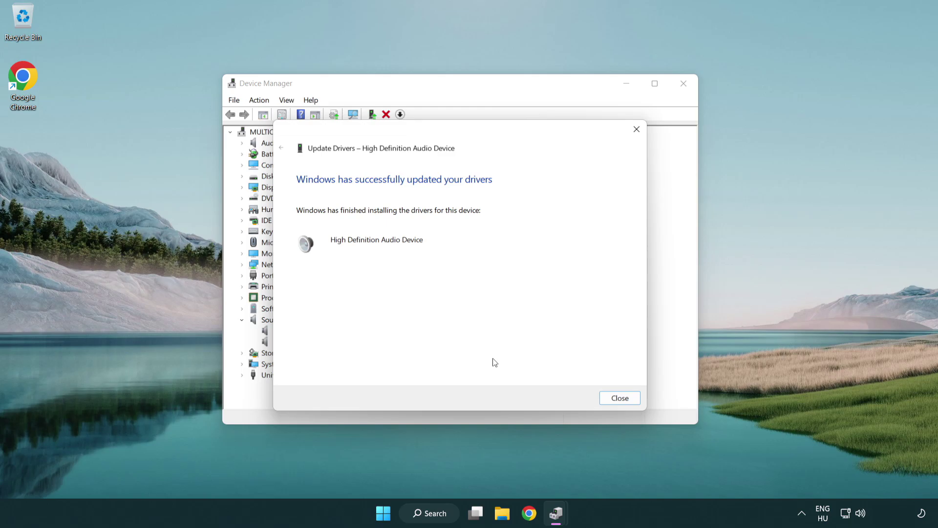
left_click(622, 401)
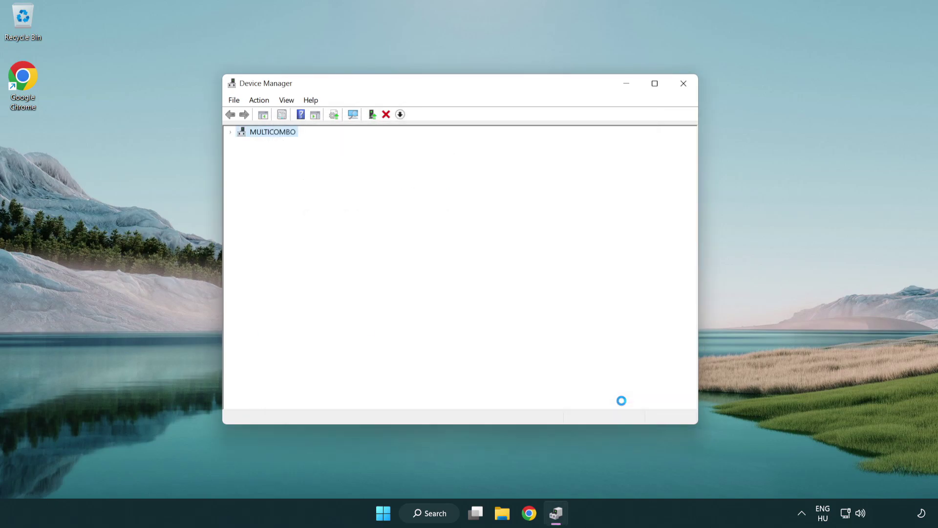
Close Device Manager and bring up the Start menu power options to restart.
left_click(684, 84)
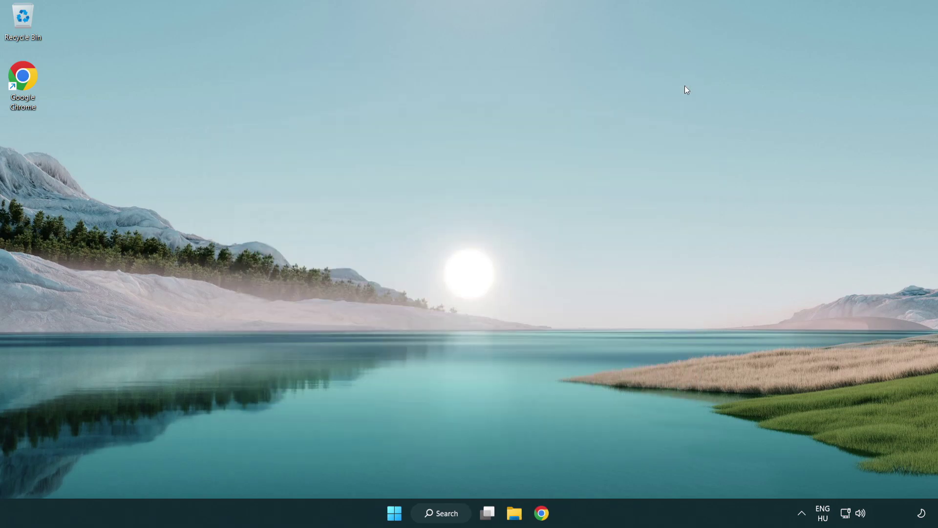
left_click(396, 512)
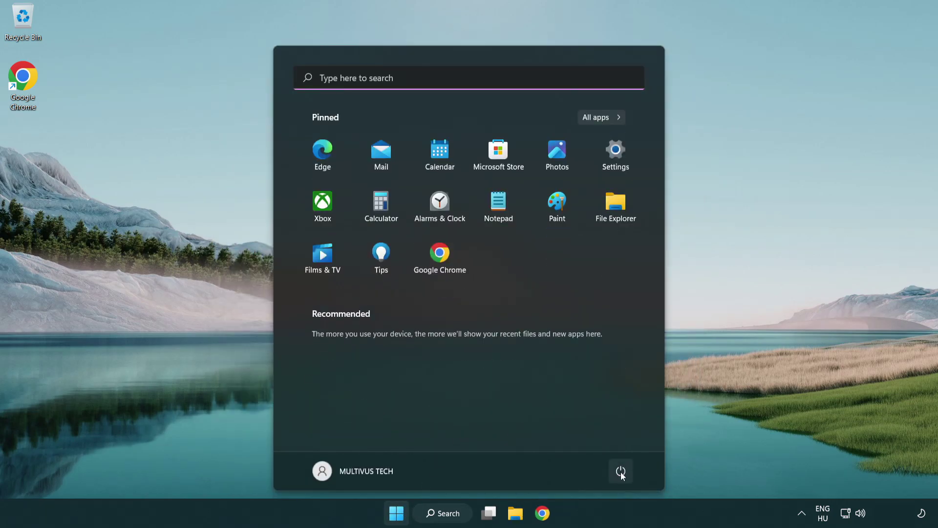
left_click(621, 471)
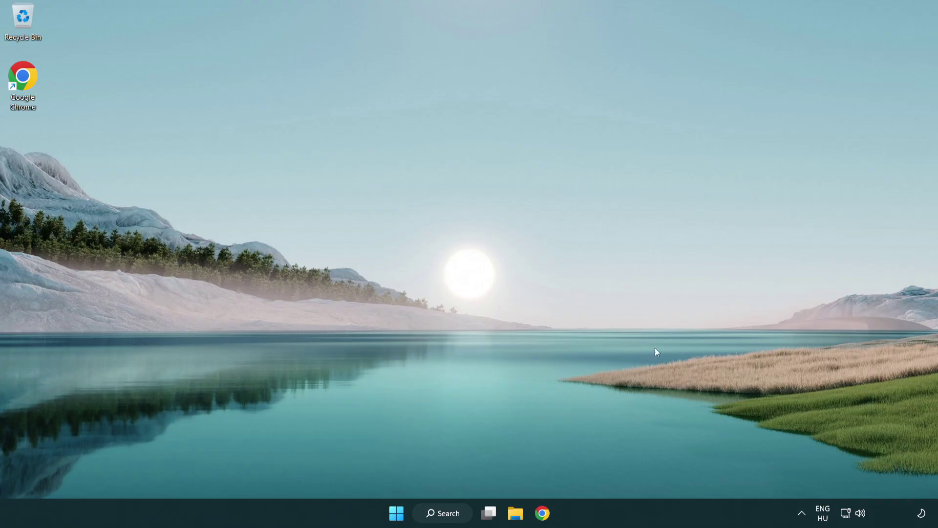
Launch the Playing Audio troubleshooter from the taskbar speaker icon's Troubleshoot sound problems option.
right_click(862, 517)
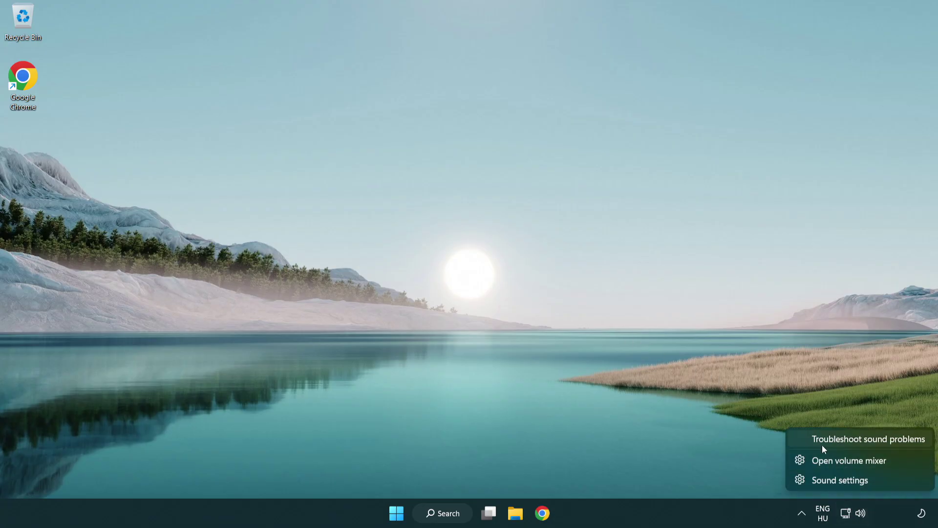
left_click(858, 444)
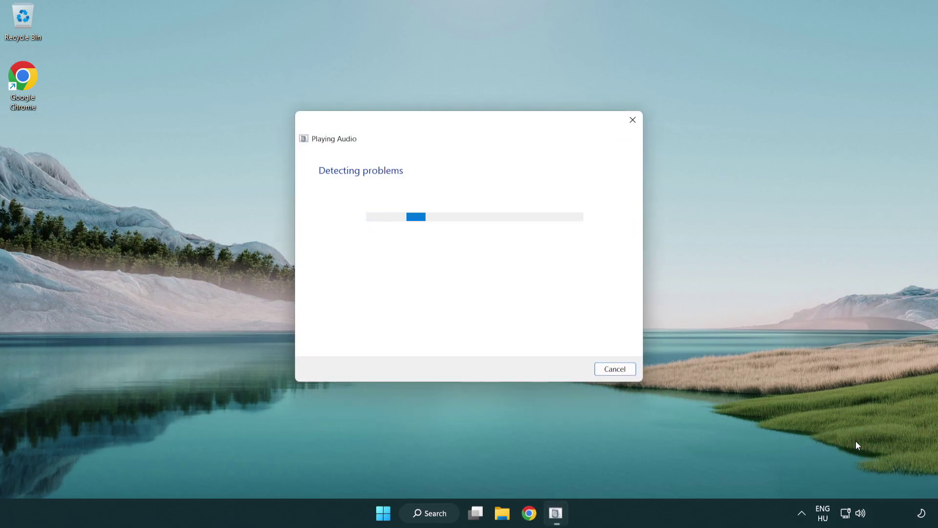